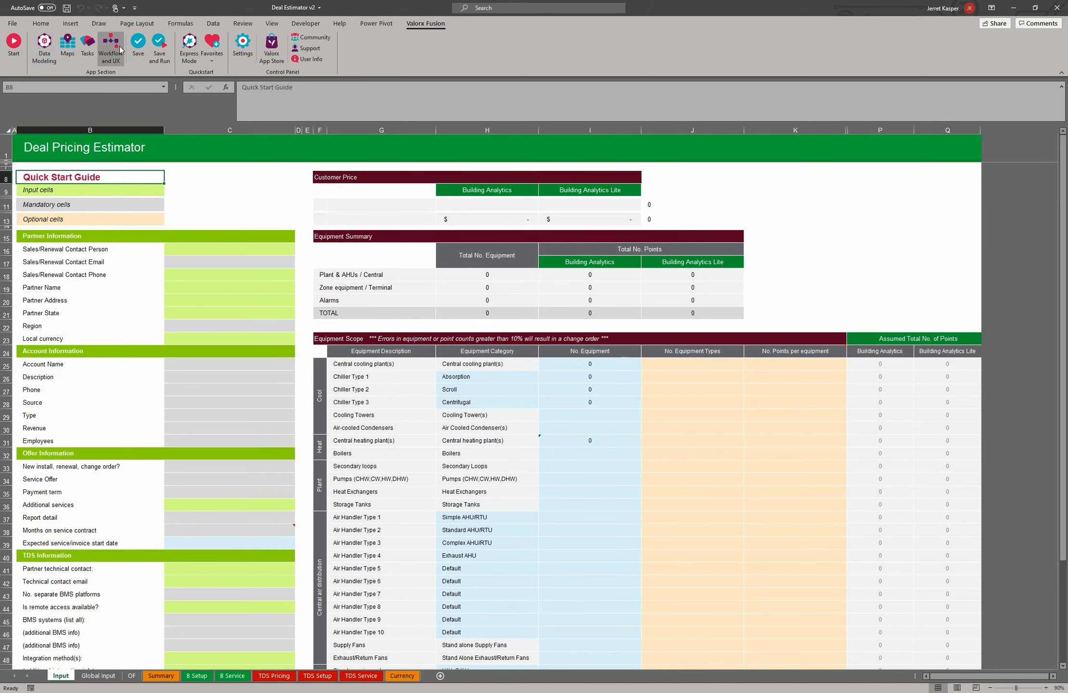
# Look through the Global Input, OF, Summary and B Setup sheets, and examine the Building Analytics price cell on the Input sheet.
pyautogui.click(110, 675)
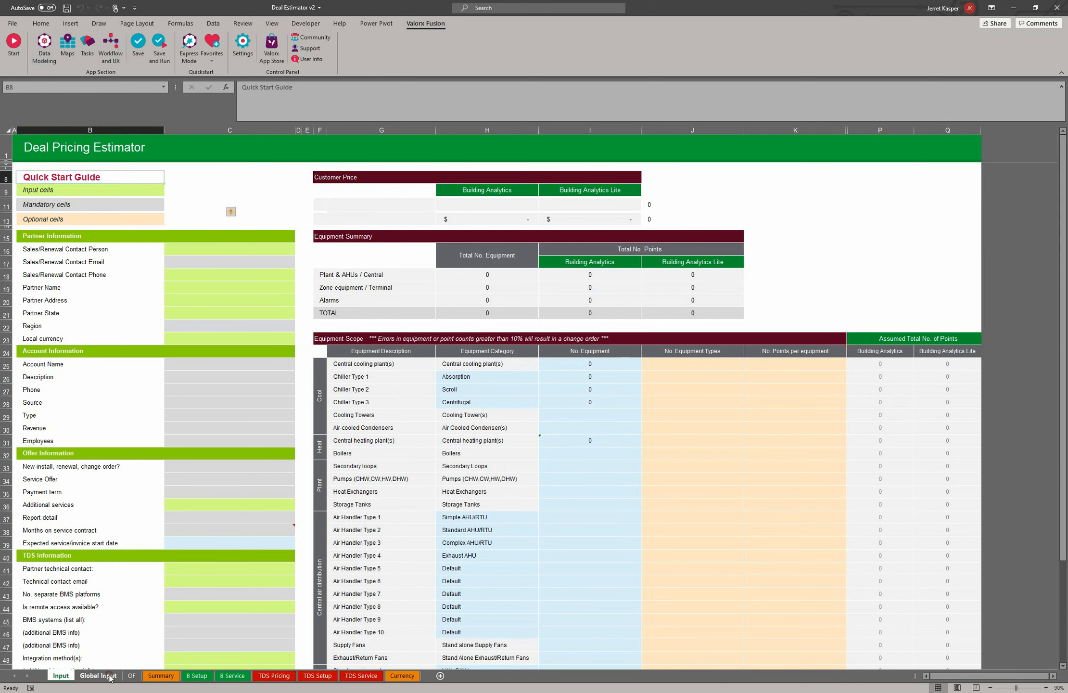
pyautogui.click(132, 675)
pyautogui.click(161, 676)
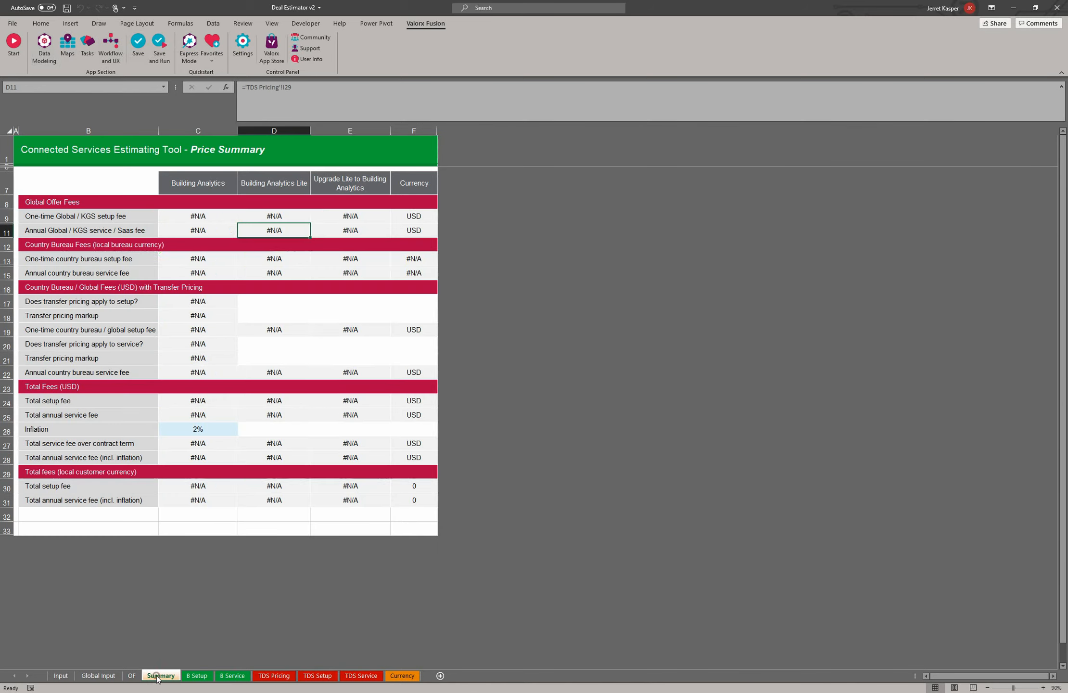
pyautogui.click(209, 676)
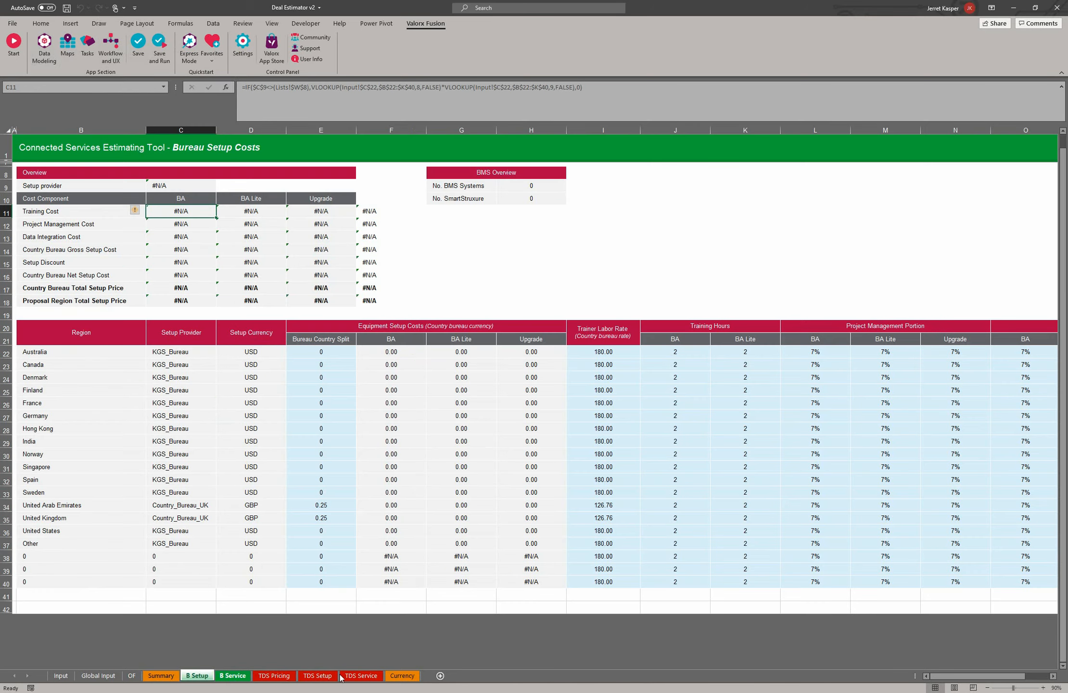
pyautogui.click(61, 675)
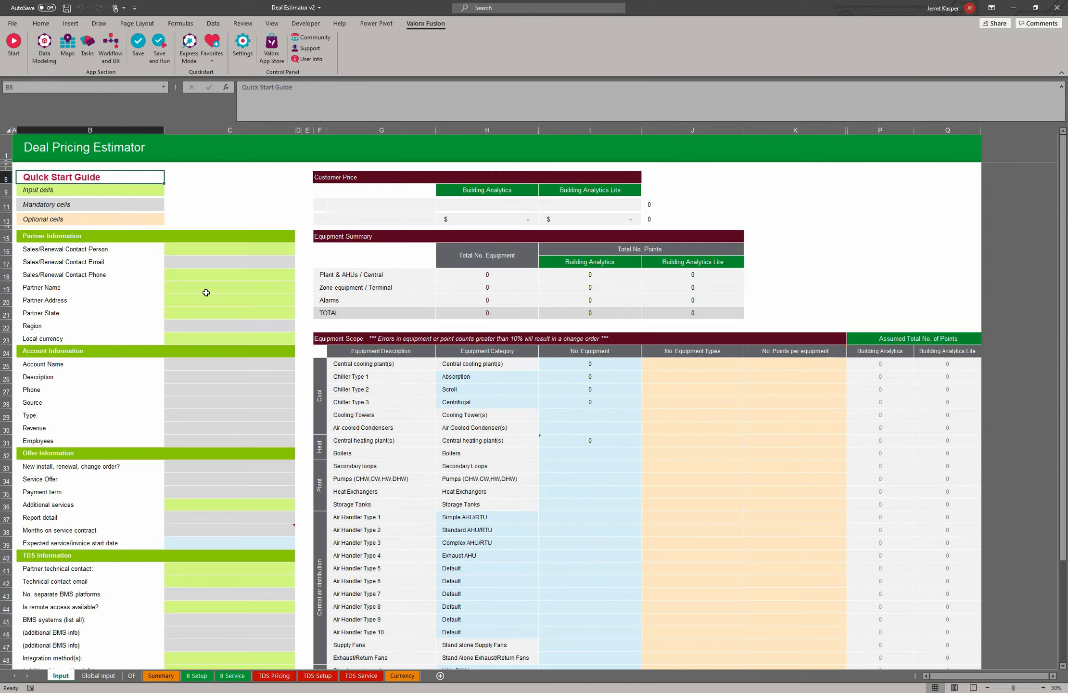
pyautogui.click(489, 208)
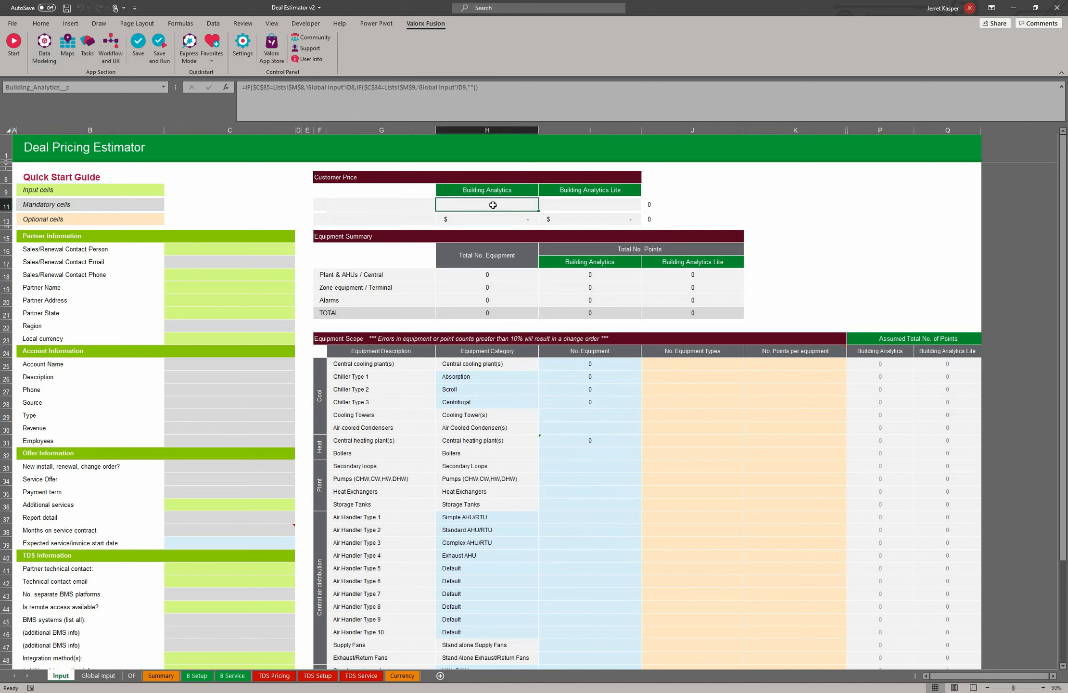
pyautogui.click(223, 234)
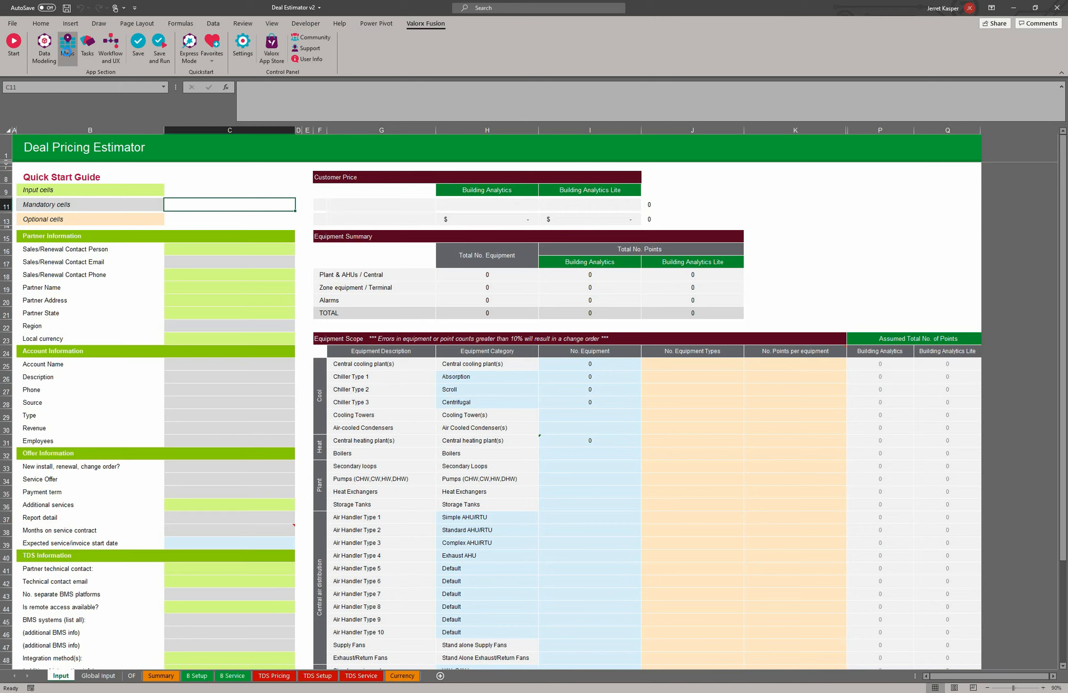
# Create a new form map for the Opportunity object and name it "Opportunity on Input".
pyautogui.click(67, 50)
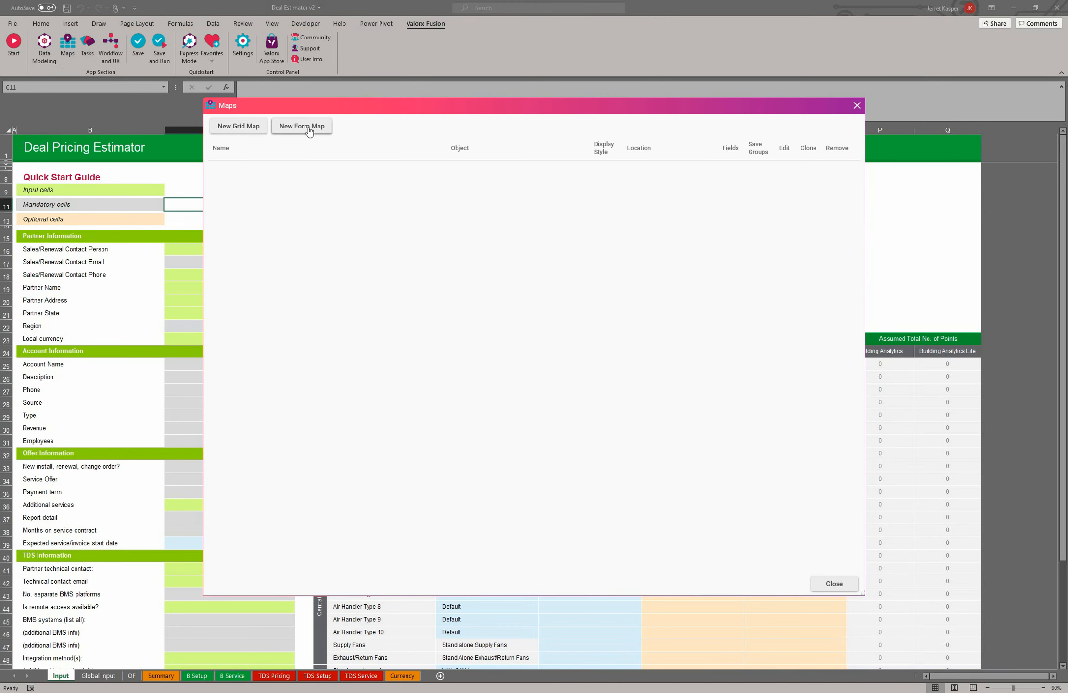
pyautogui.click(304, 127)
pyautogui.click(746, 164)
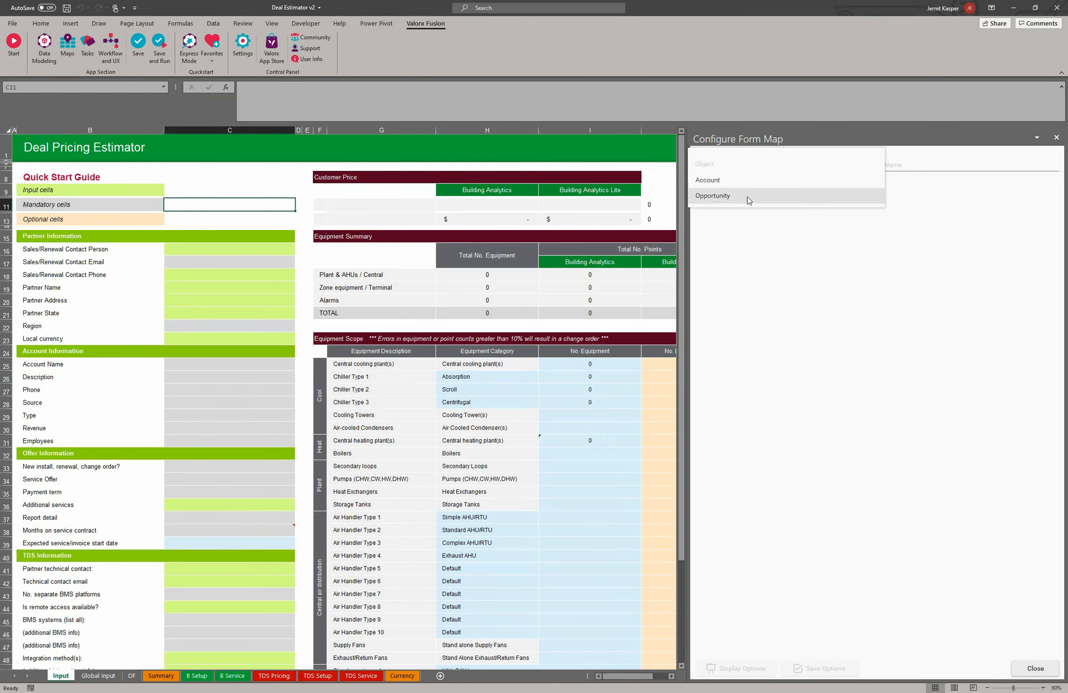
pyautogui.click(758, 199)
pyautogui.click(896, 162)
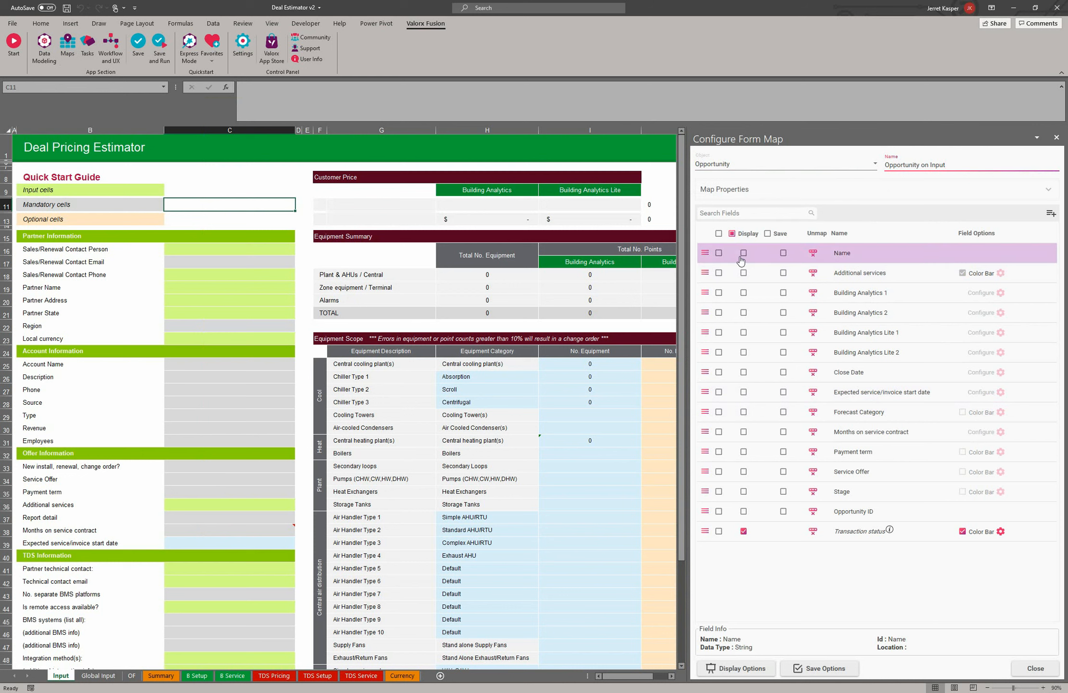
# Map the Name field to cell C25 in the Account Information section and widen column B slightly.
pyautogui.click(719, 253)
pyautogui.moveTo(707, 255); pyautogui.dragTo(221, 363)
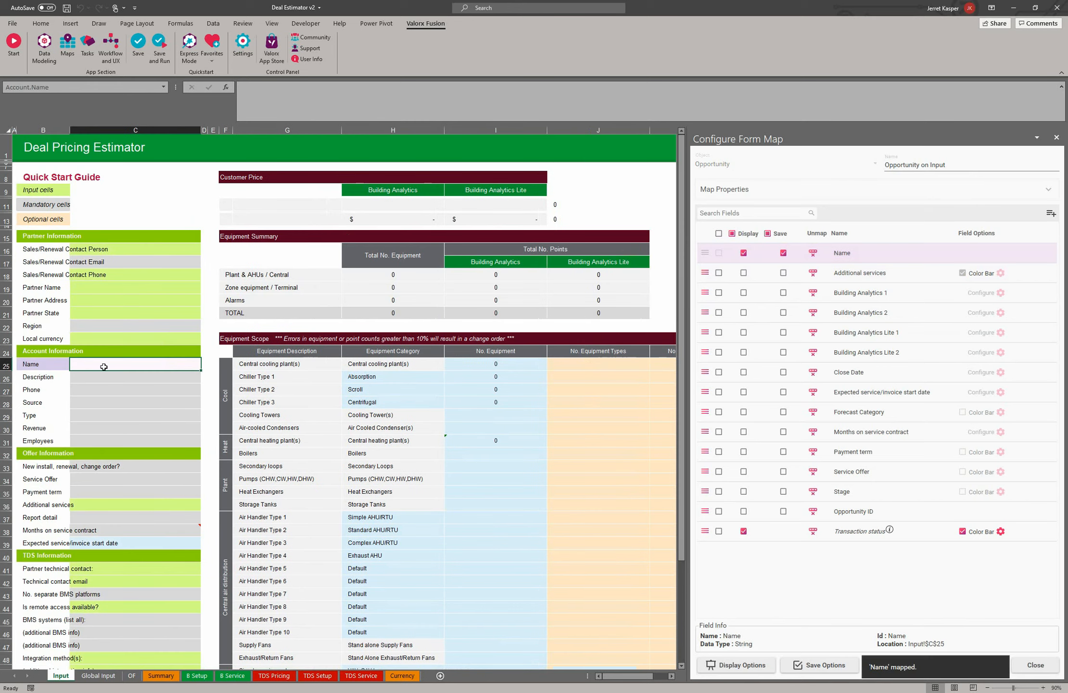
pyautogui.click(46, 364)
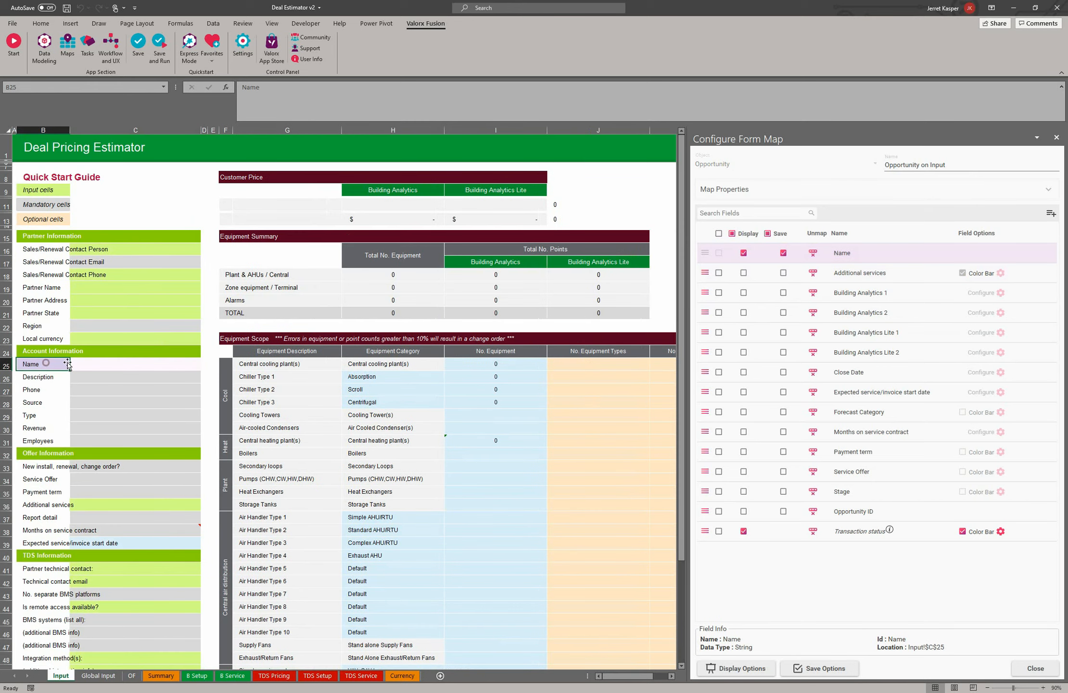
pyautogui.click(114, 364)
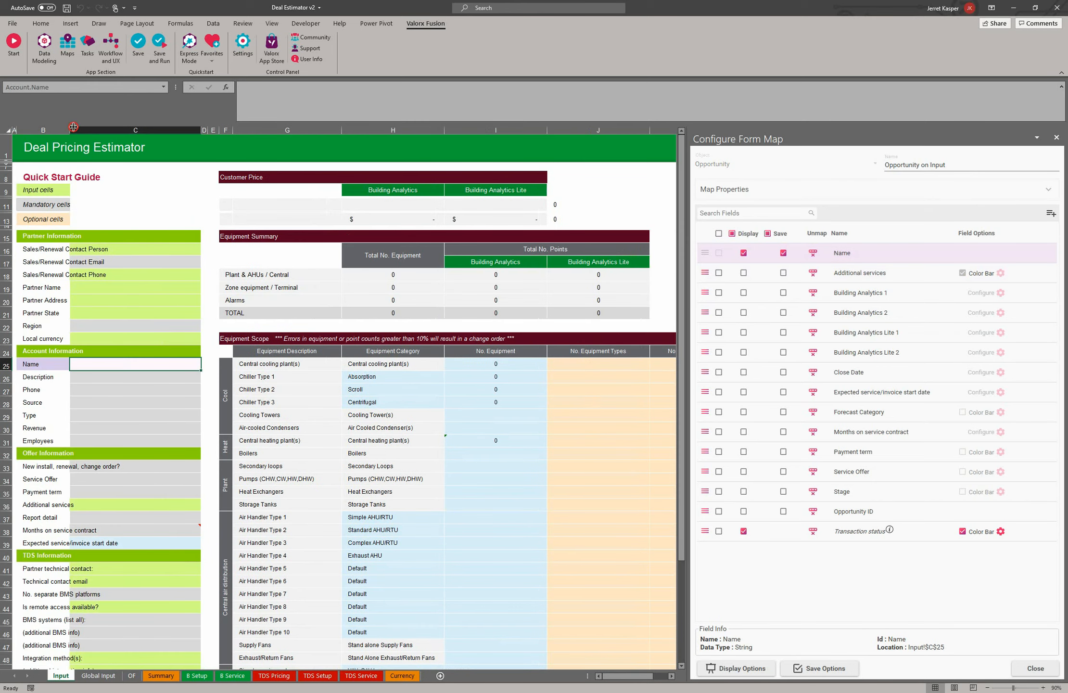
pyautogui.moveTo(73, 126); pyautogui.dragTo(95, 128)
# Copy the Description label's formatting onto the label in B25 and change its text to "Opportunity Name".
pyautogui.click(73, 377)
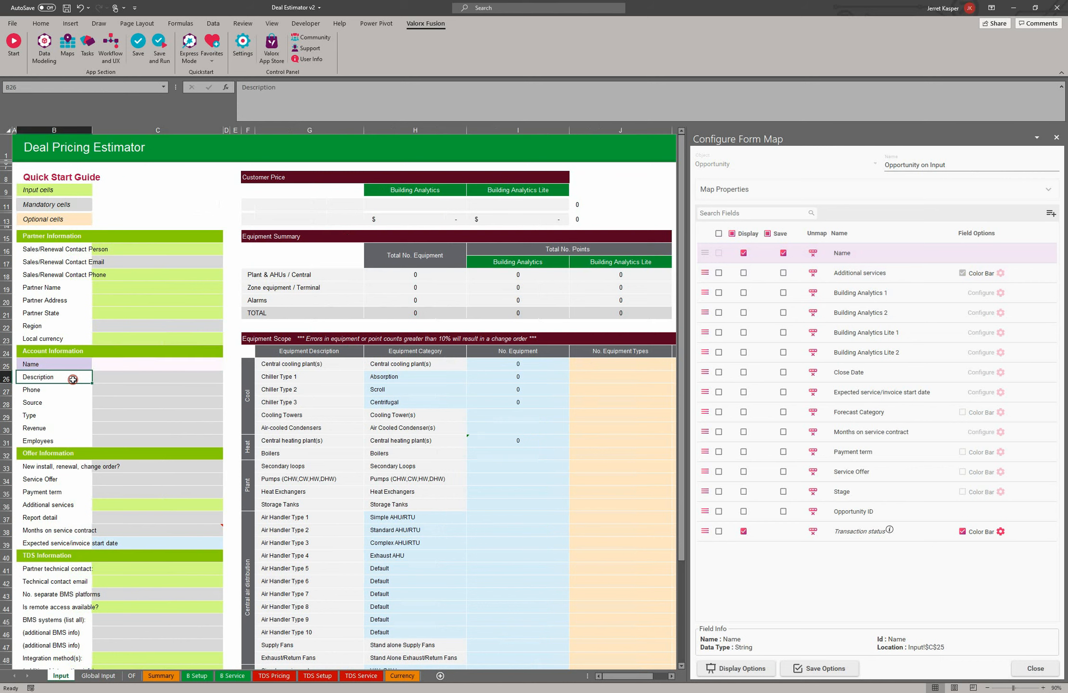
pyautogui.click(41, 23)
pyautogui.click(48, 60)
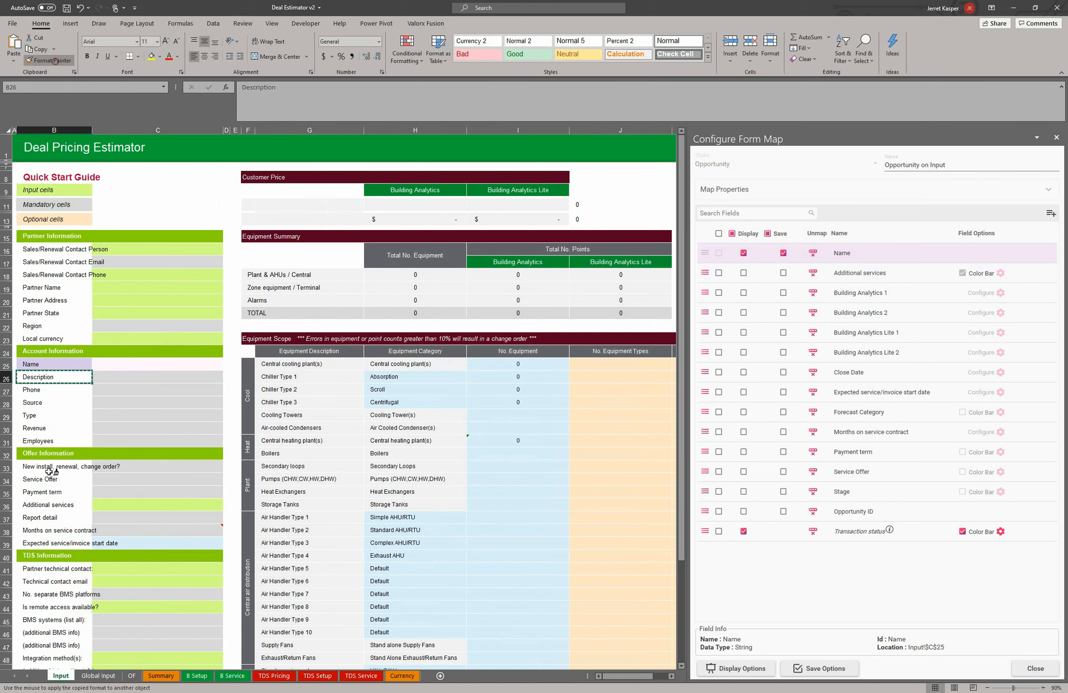
pyautogui.click(72, 366)
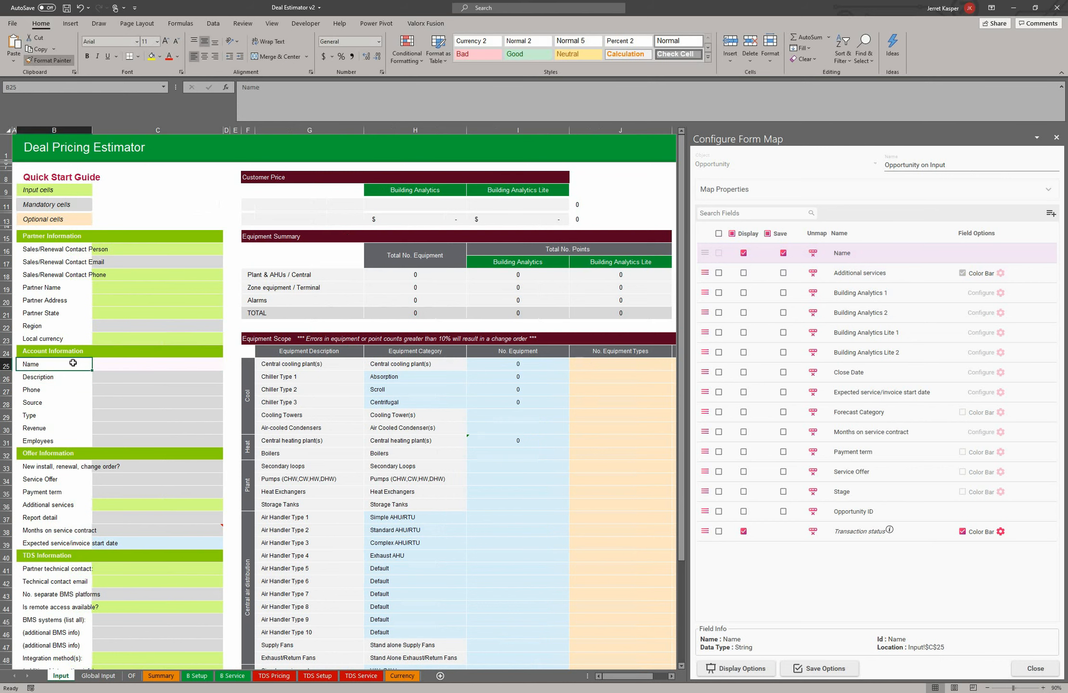
pyautogui.doubleClick(268, 113)
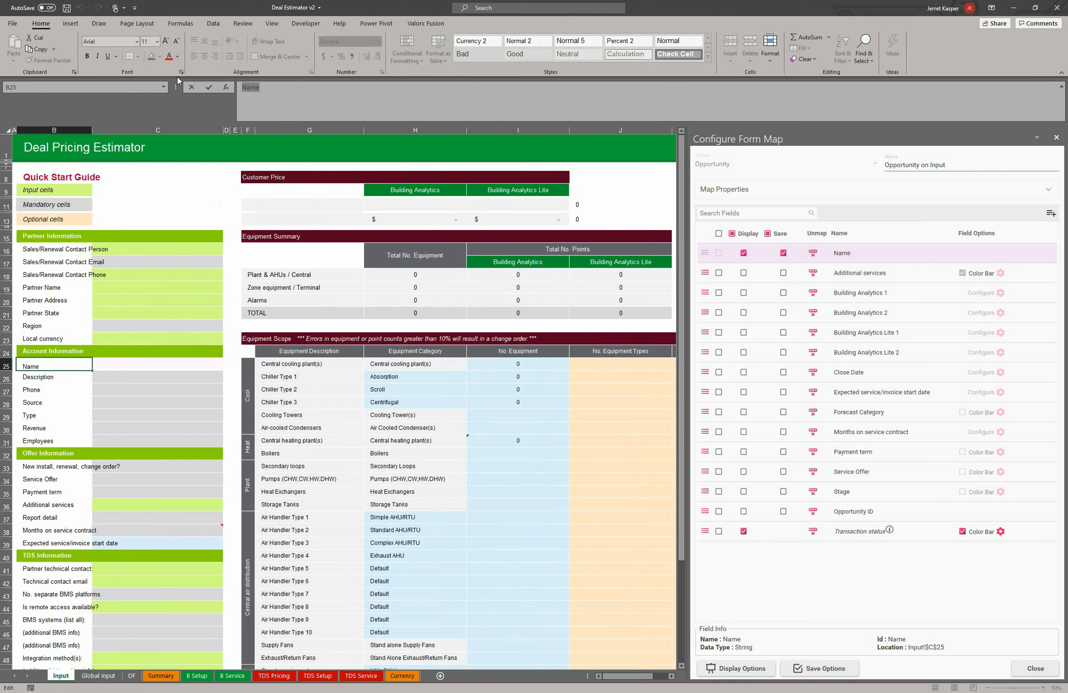
pyautogui.write('Opportunity Name')
pyautogui.press('Return')
# Copy the Description input cell's formatting onto the Opportunity Name input cell C25 and widen column B to fit its labels.
pyautogui.click(139, 364)
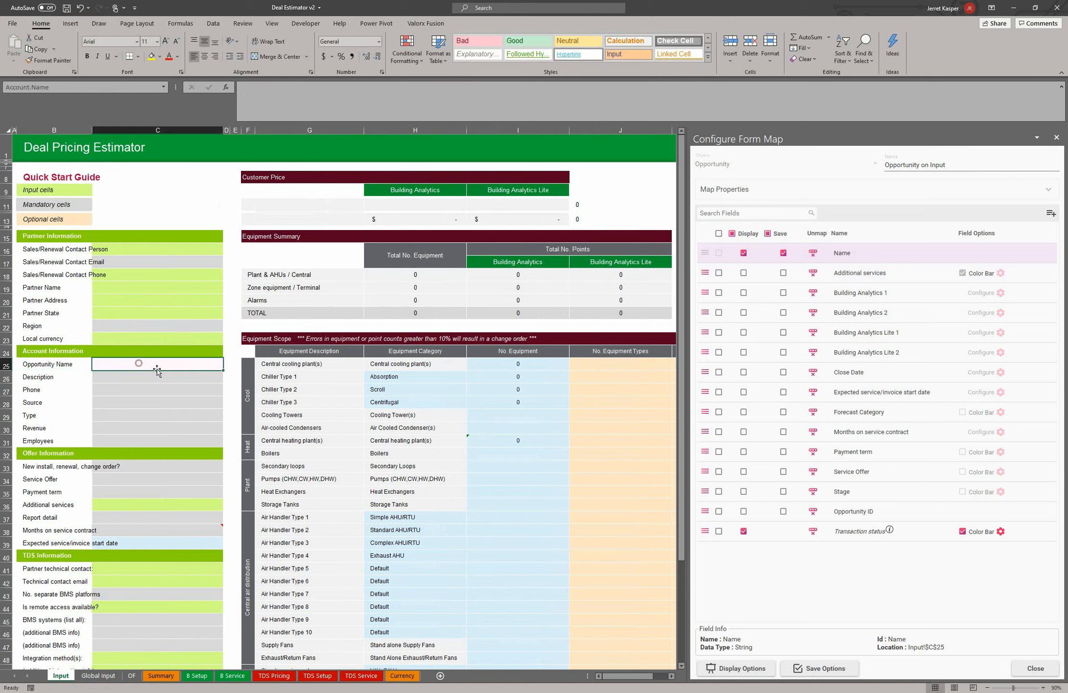
pyautogui.click(152, 375)
pyautogui.click(62, 60)
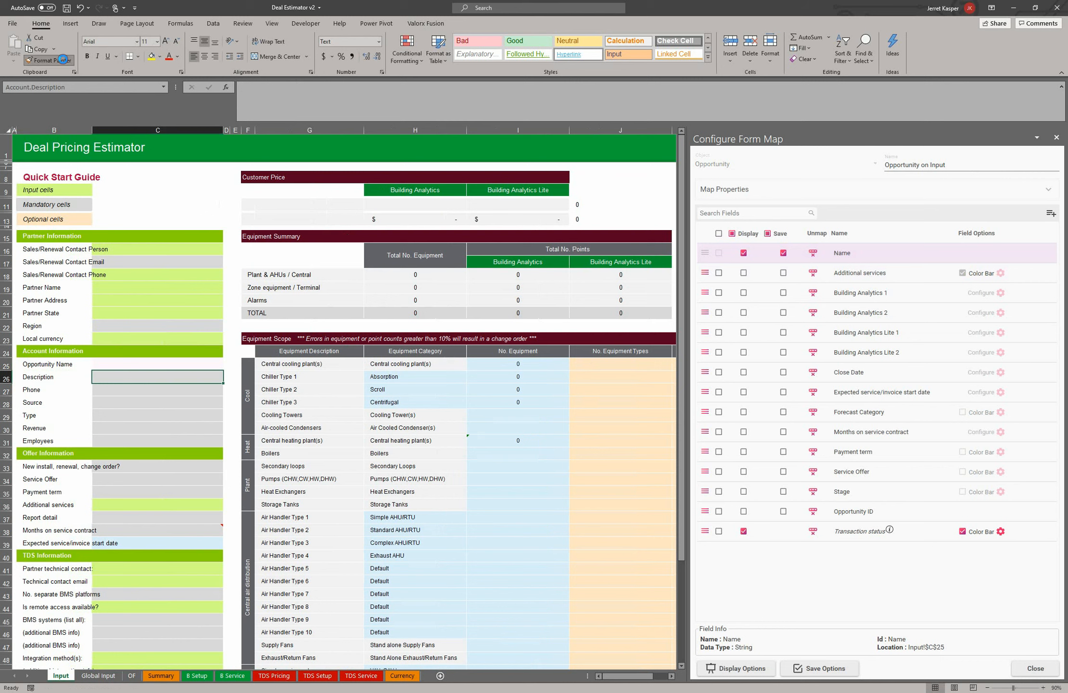
pyautogui.click(135, 364)
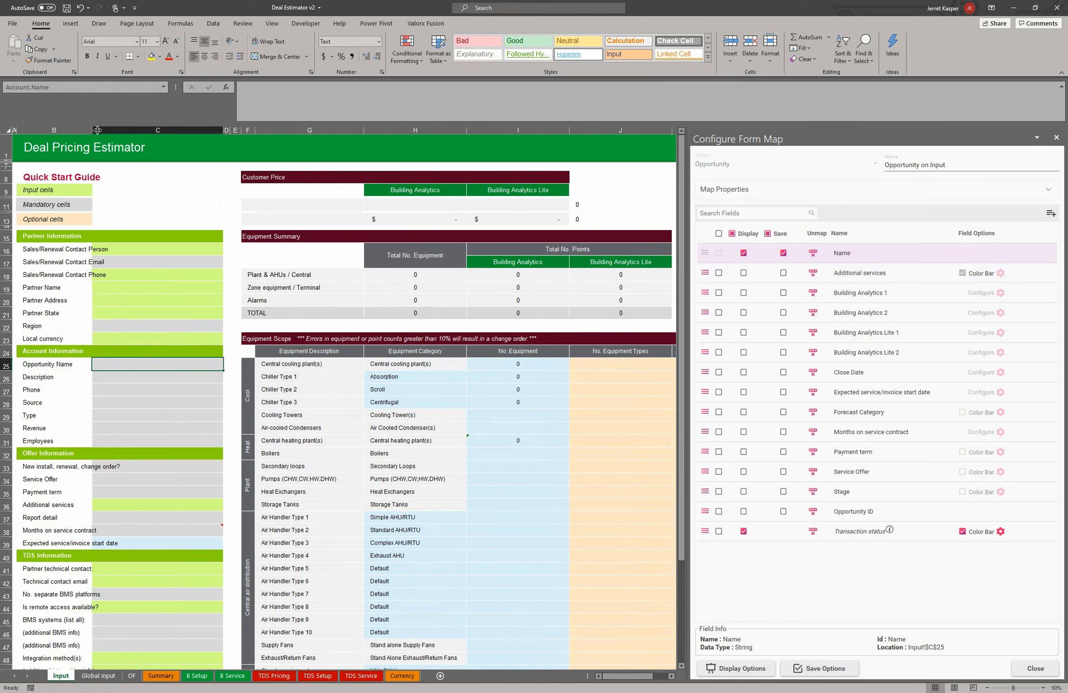
pyautogui.moveTo(97, 130); pyautogui.dragTo(137, 130)
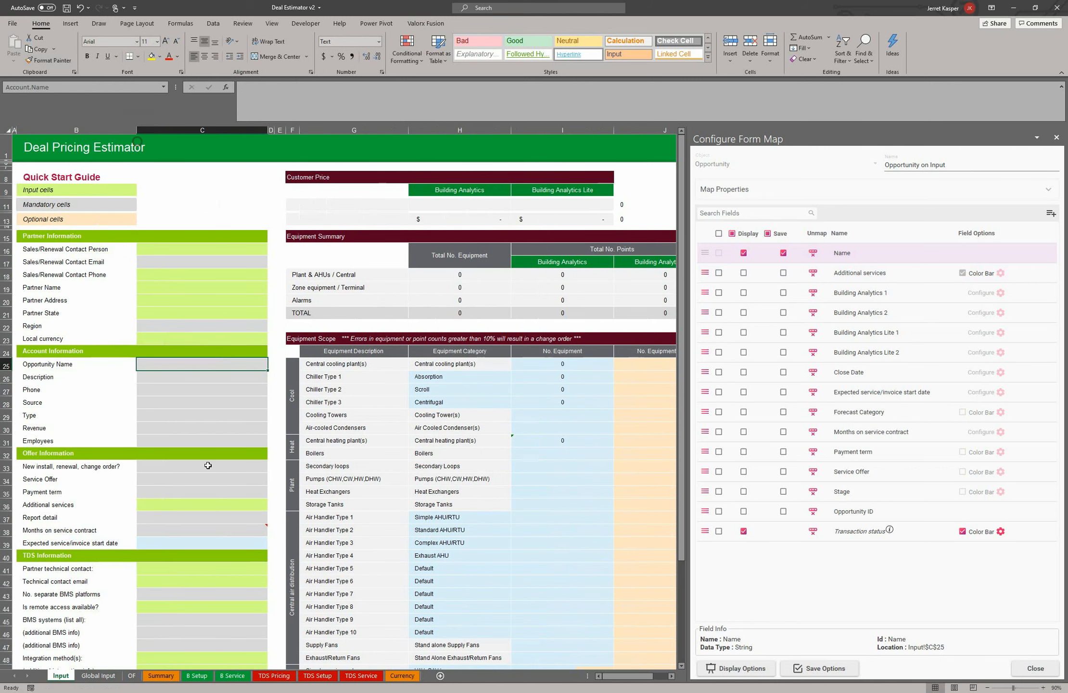
# Map the Months on service contract field to cell C38 and widen column B to fit its labels.
pyautogui.click(101, 528)
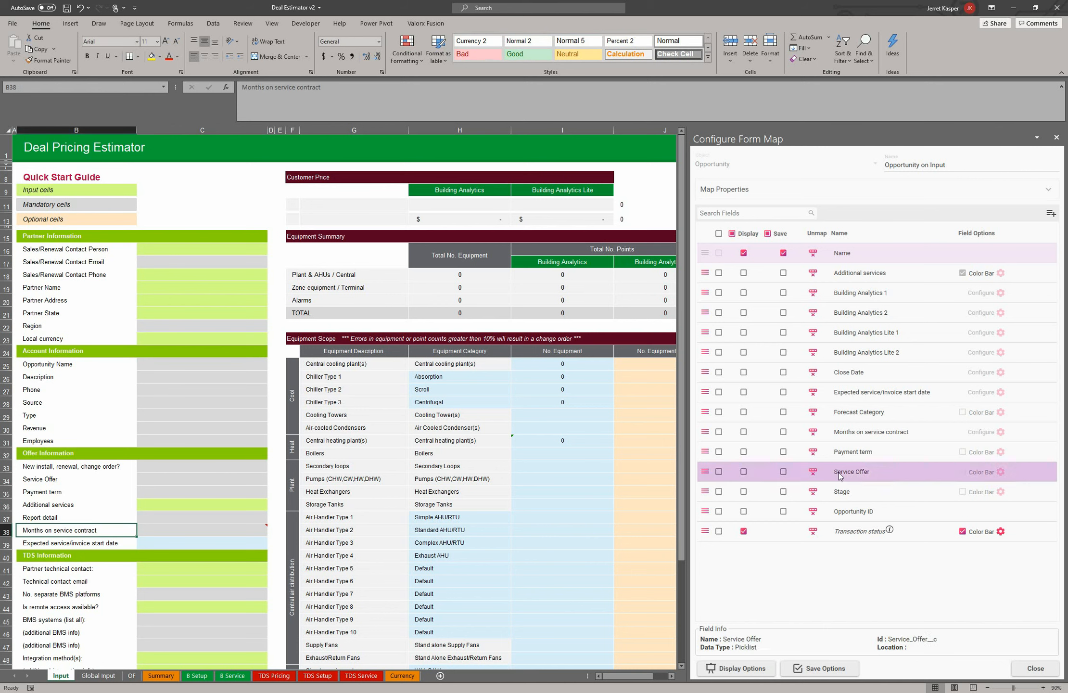
pyautogui.click(718, 432)
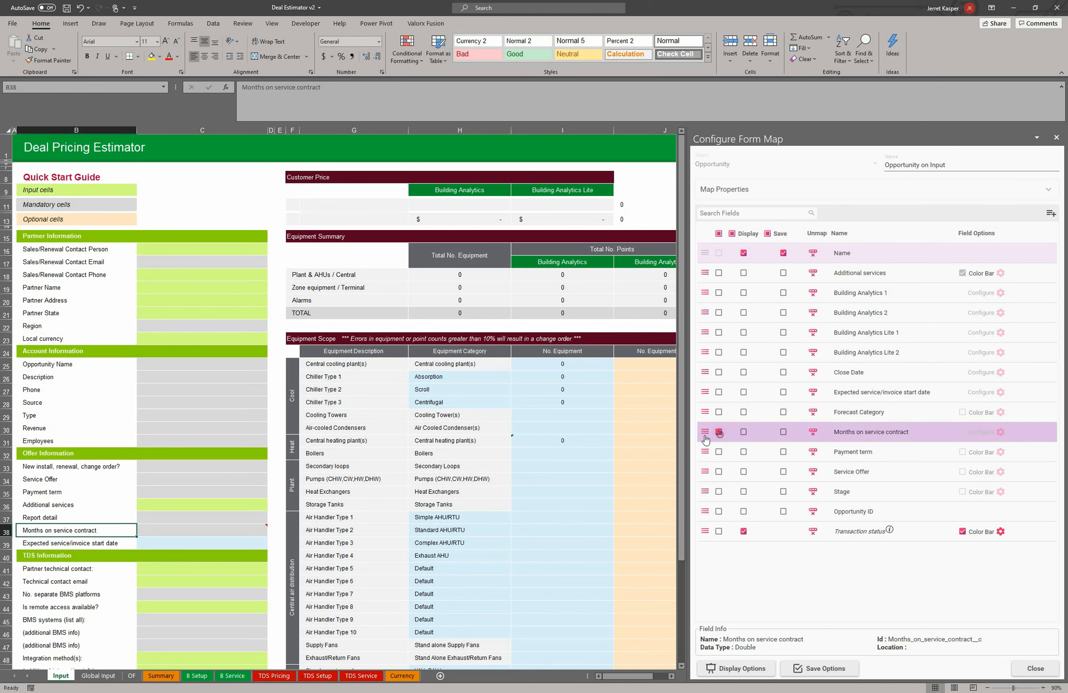
pyautogui.moveTo(705, 440); pyautogui.dragTo(246, 529)
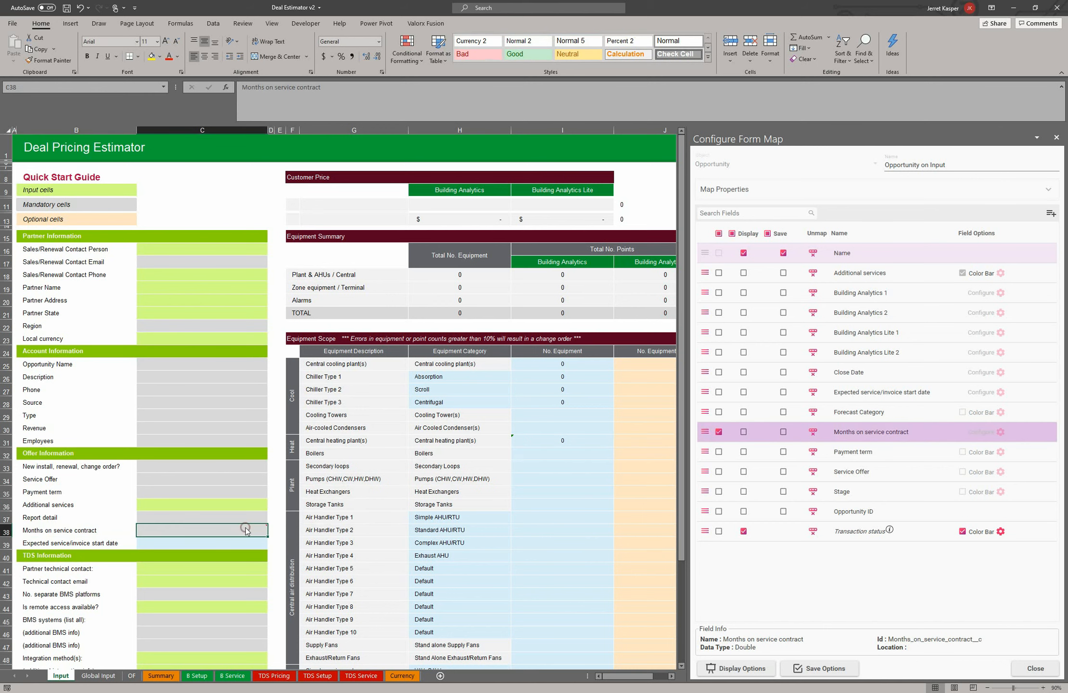
pyautogui.moveTo(98, 131); pyautogui.dragTo(117, 131)
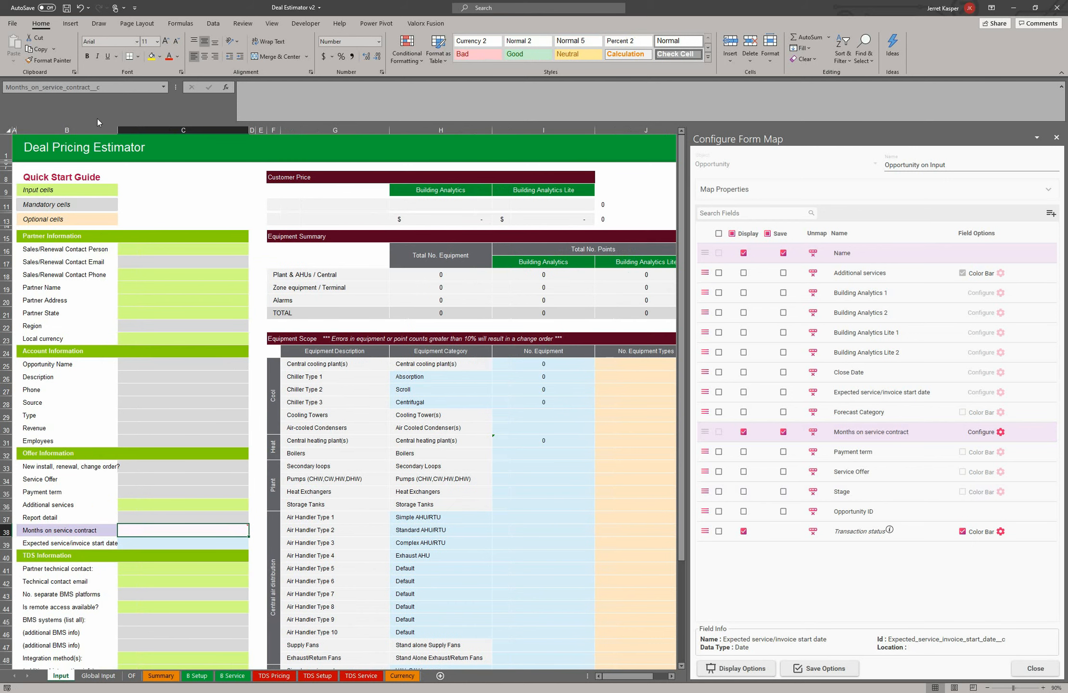
pyautogui.moveTo(118, 129); pyautogui.dragTo(132, 129)
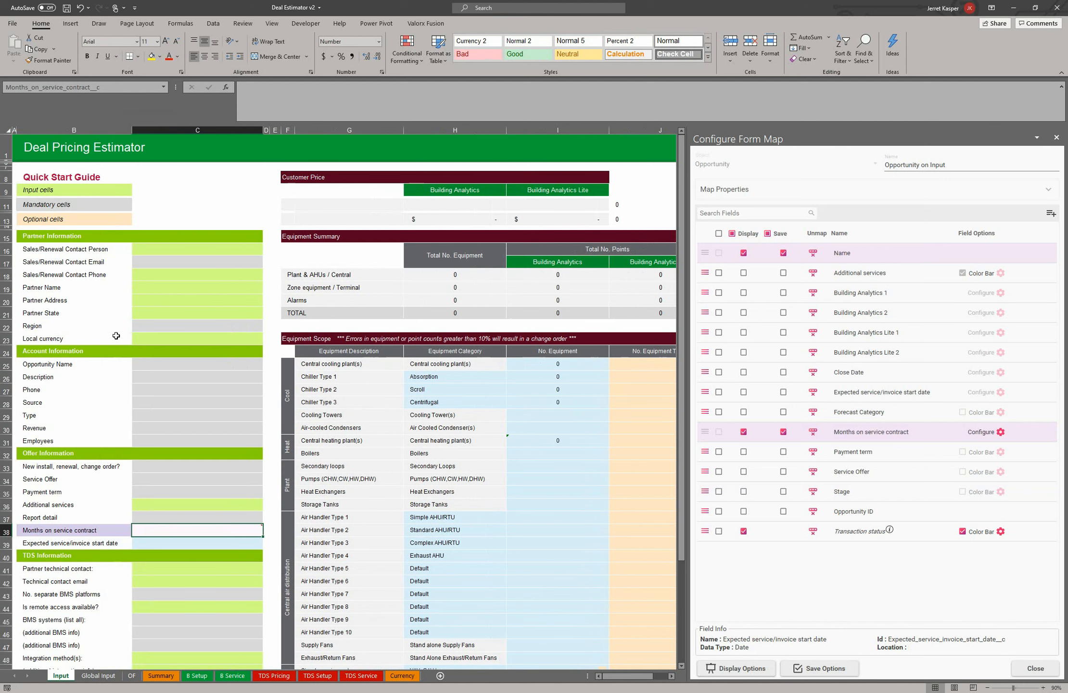
# Copy the formatting of the Opportunity Name label and input cell onto the Months on service contract row.
pyautogui.moveTo(63, 364); pyautogui.dragTo(159, 365)
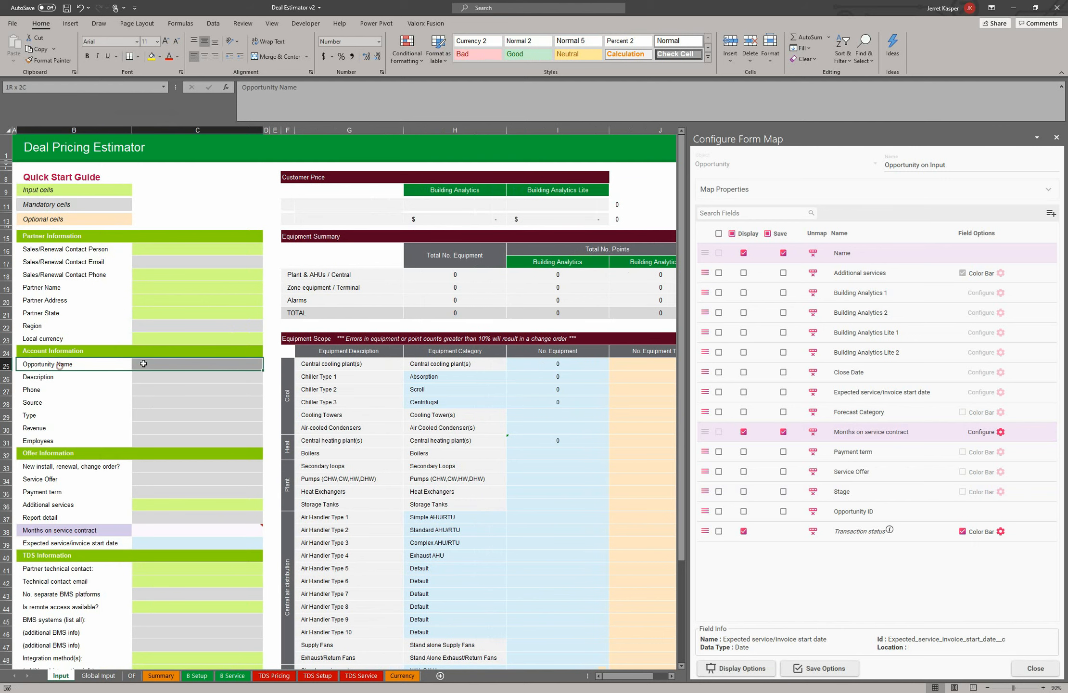
pyautogui.click(42, 60)
pyautogui.moveTo(110, 529); pyautogui.dragTo(164, 529)
pyautogui.click(164, 528)
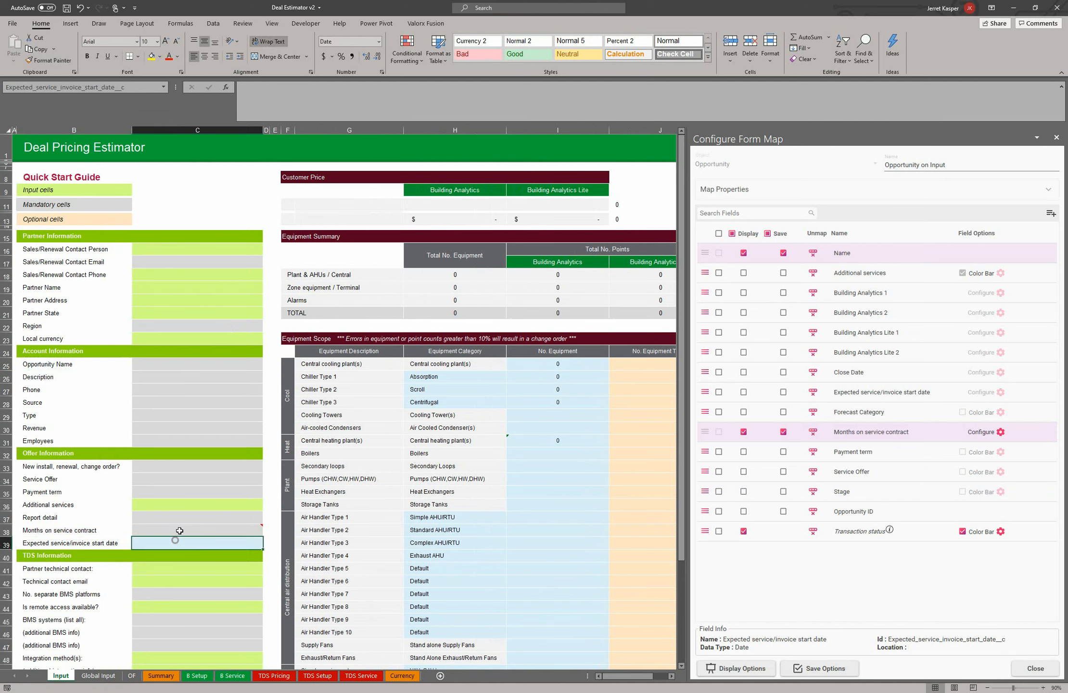
pyautogui.click(104, 530)
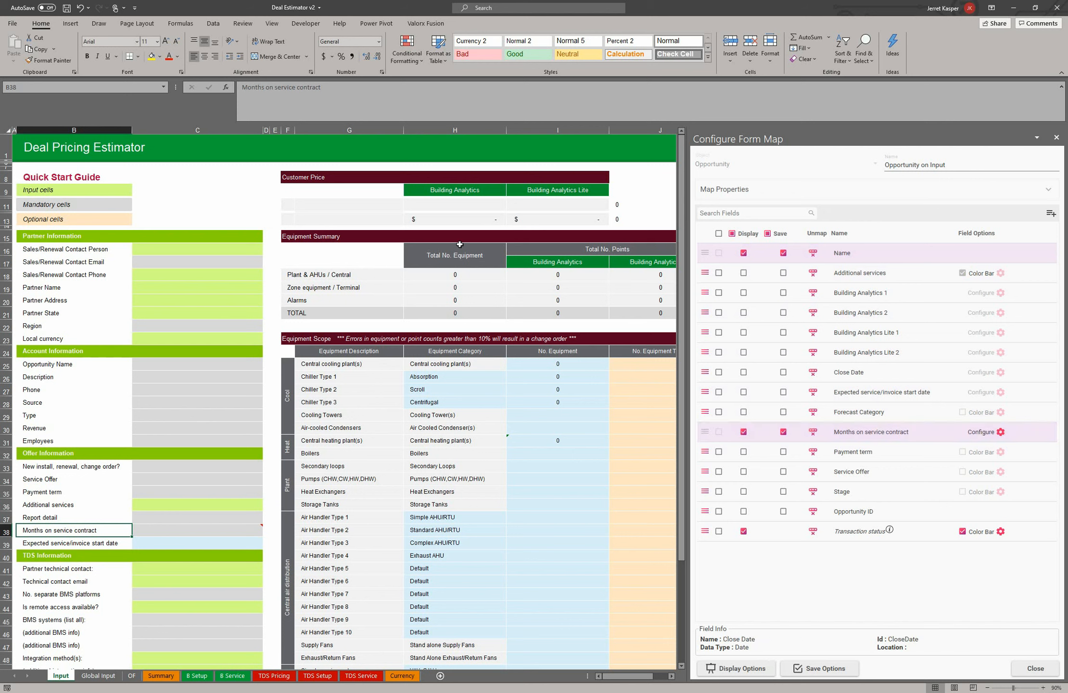
# Clear the formula from the Building Analytics price cell H11 and map the Building Analytics Lite 1 field to that cell.
pyautogui.click(481, 204)
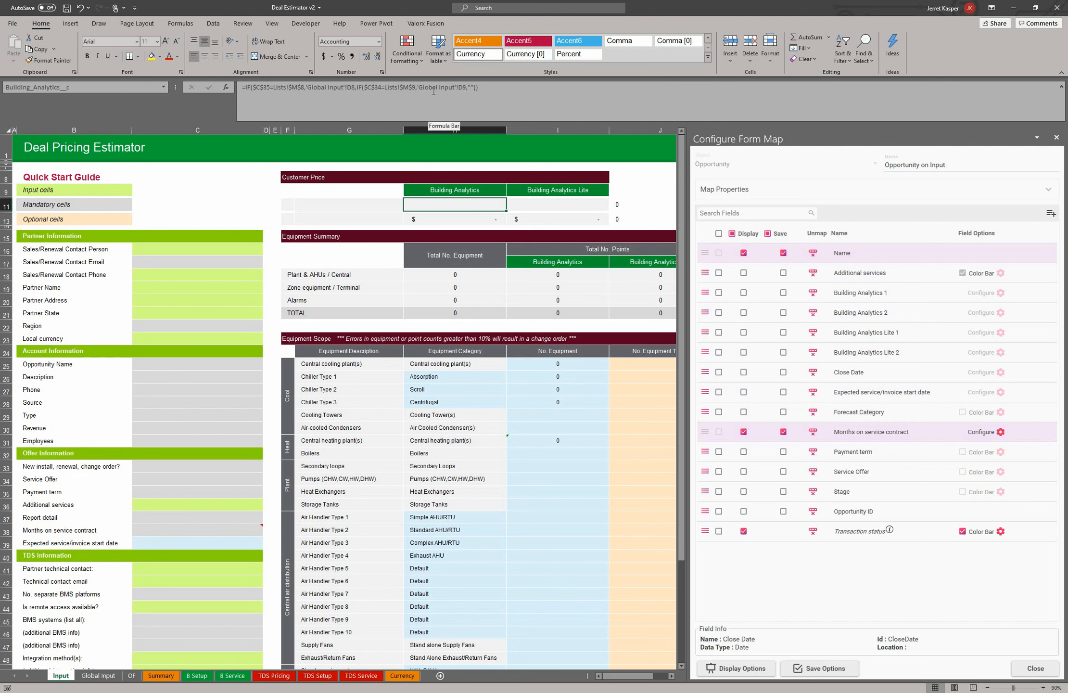
pyautogui.moveTo(480, 88); pyautogui.dragTo(145, 66)
pyautogui.press('BackSpace')
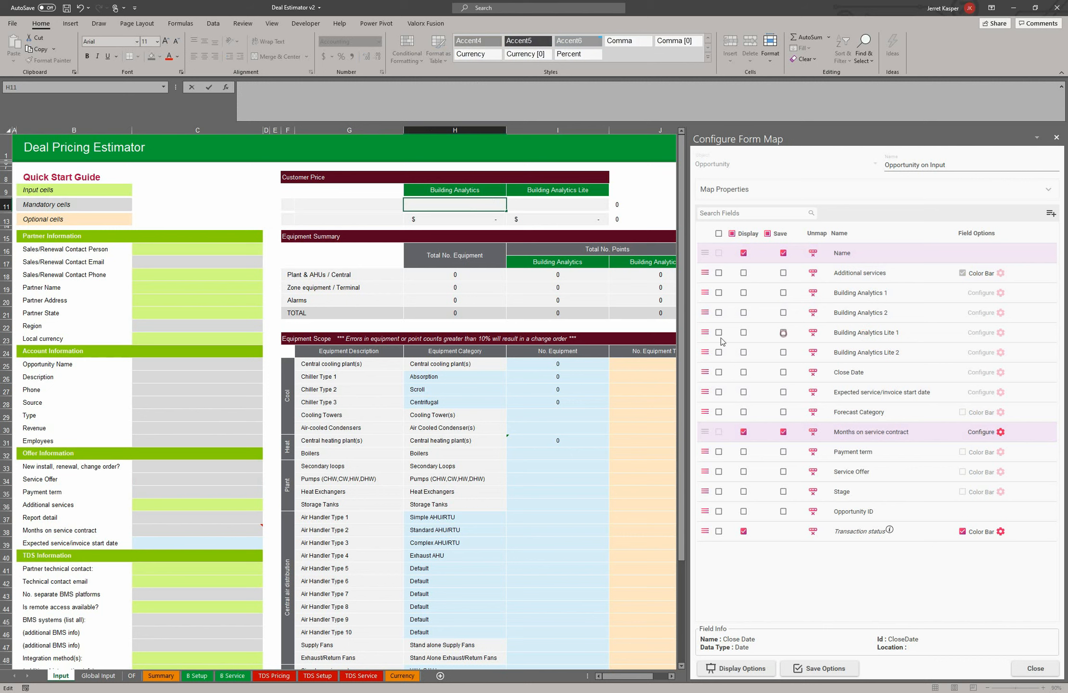
pyautogui.click(783, 335)
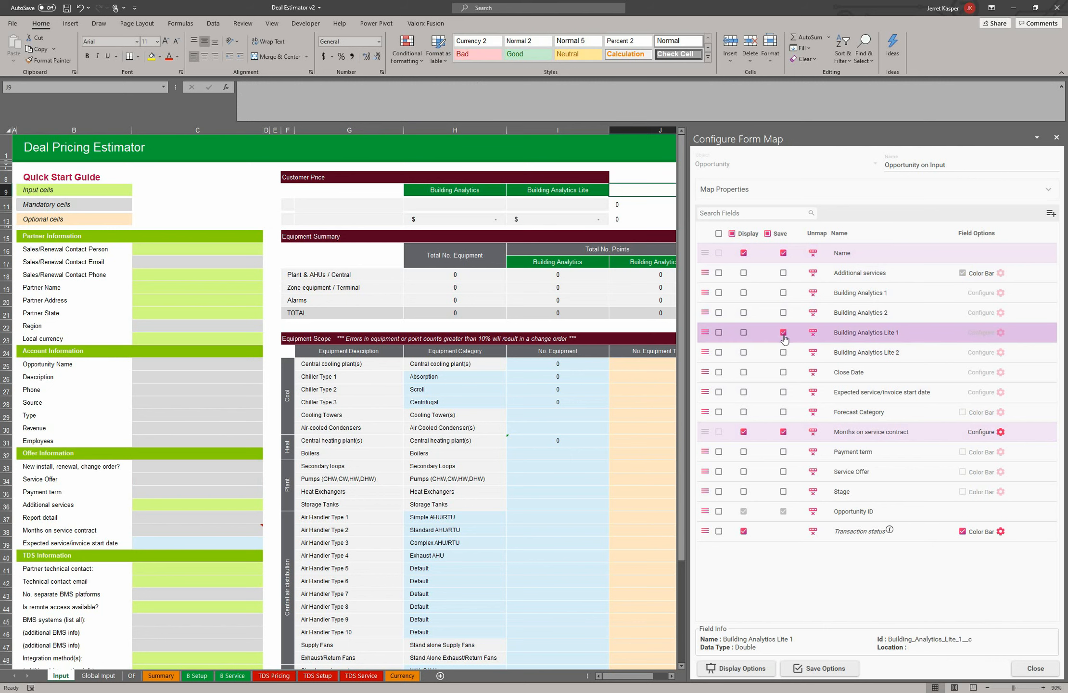
pyautogui.moveTo(705, 331); pyautogui.dragTo(466, 212)
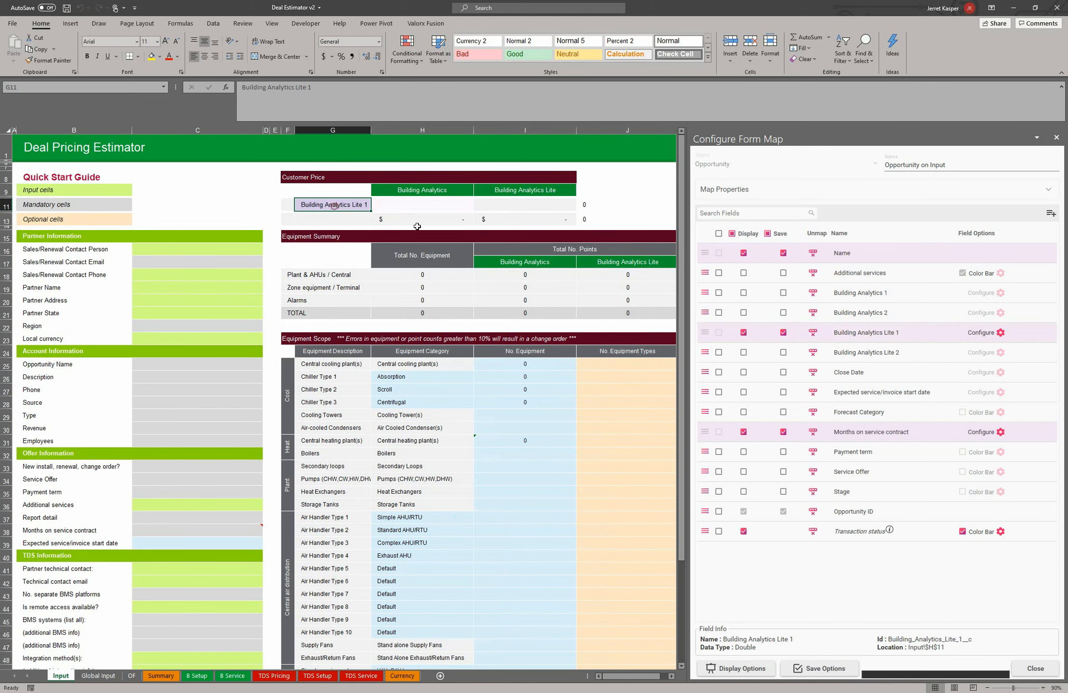
# Clear the field label from G11, and copy the formatting of G13 onto G11 and of H13 onto H11.
pyautogui.click(343, 217)
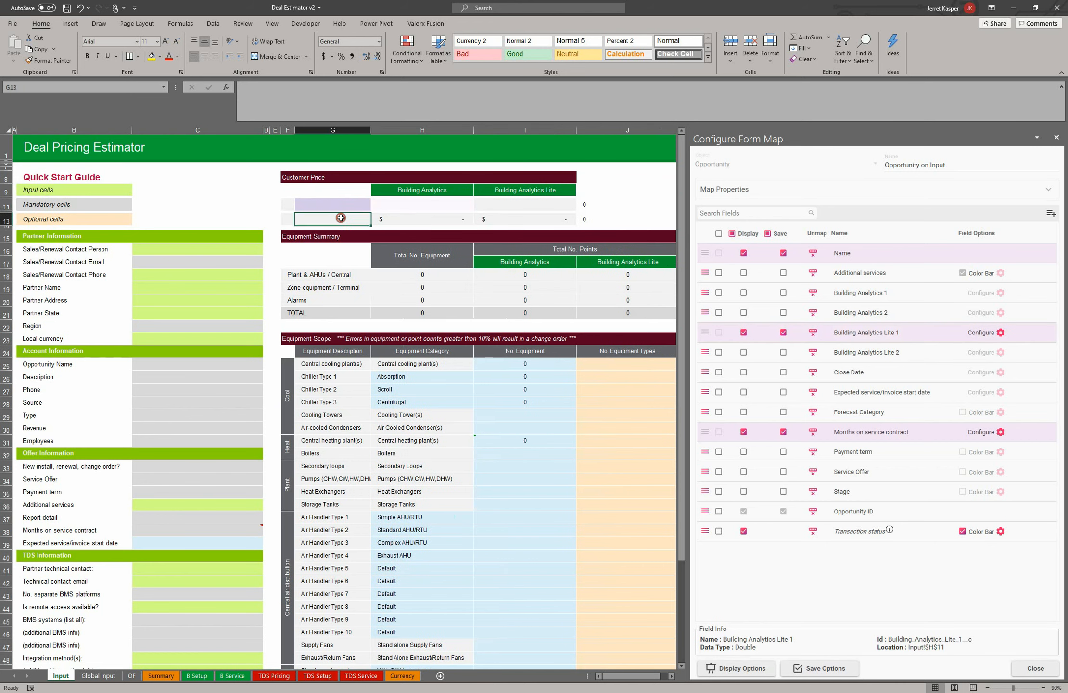
pyautogui.click(57, 61)
pyautogui.moveTo(347, 207); pyautogui.dragTo(347, 219)
pyautogui.click(403, 189)
pyautogui.click(404, 219)
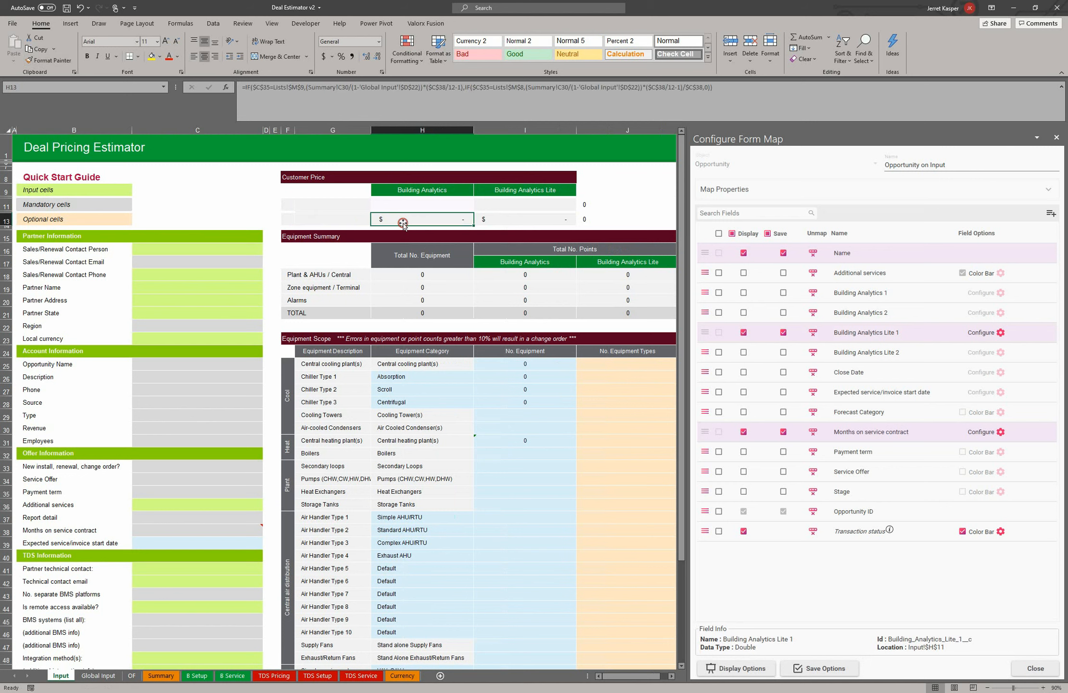
pyautogui.click(48, 60)
pyautogui.click(419, 205)
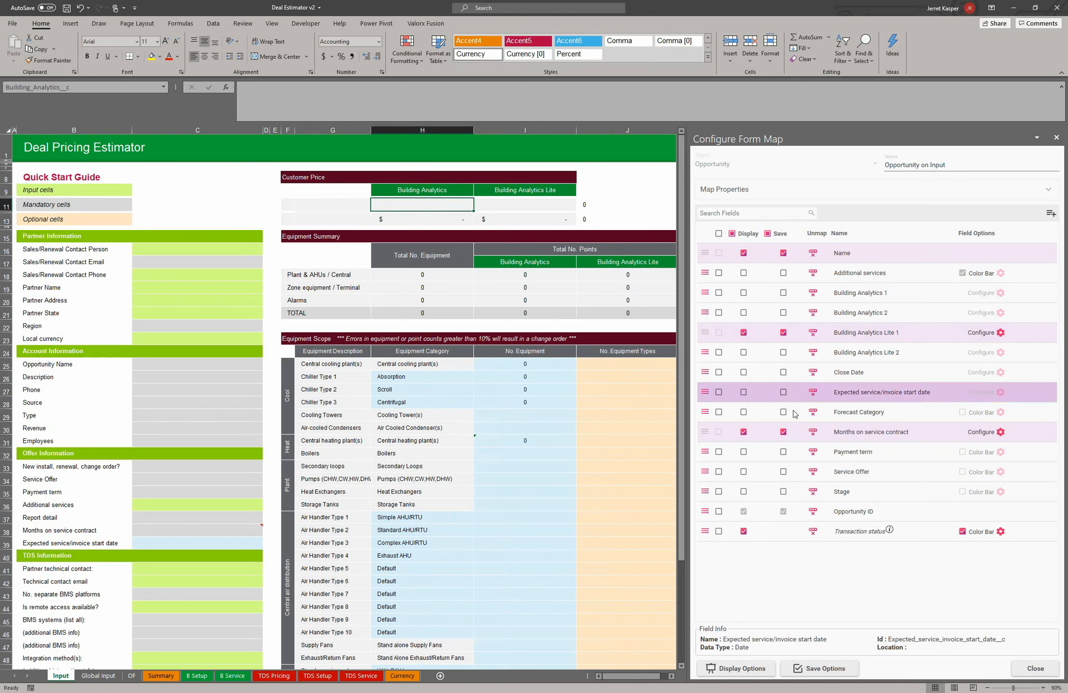
# Turn off Display for the Building Analytics Lite 1 field, keep Save enabled, and restore the IF formula in H11.
pyautogui.click(744, 333)
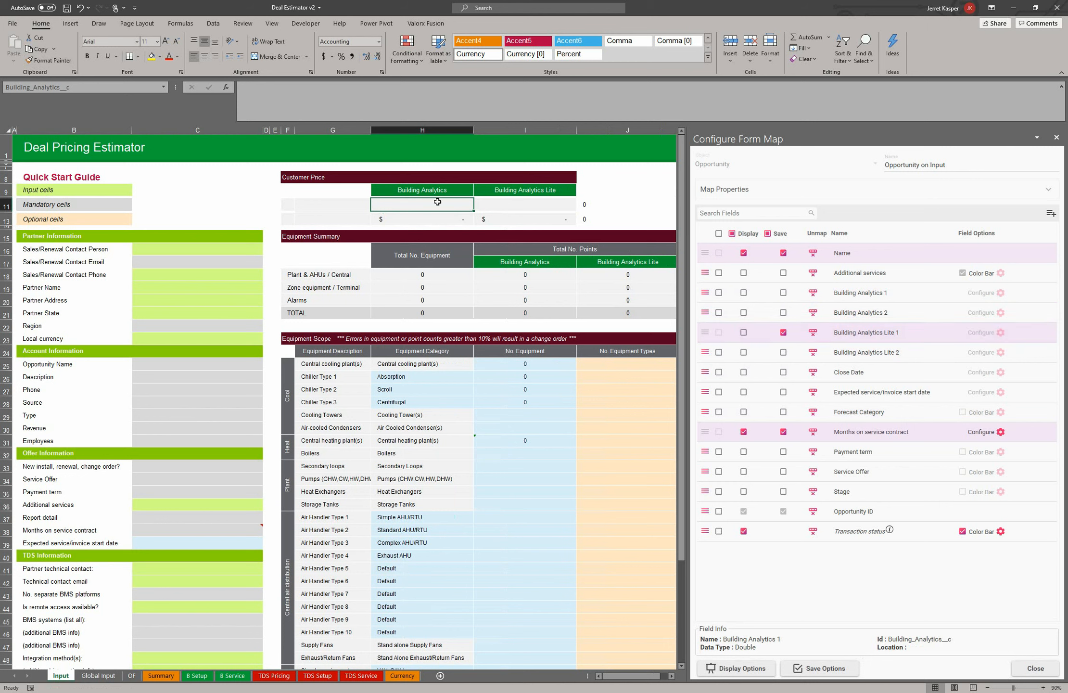
pyautogui.click(784, 339)
pyautogui.press('Return')
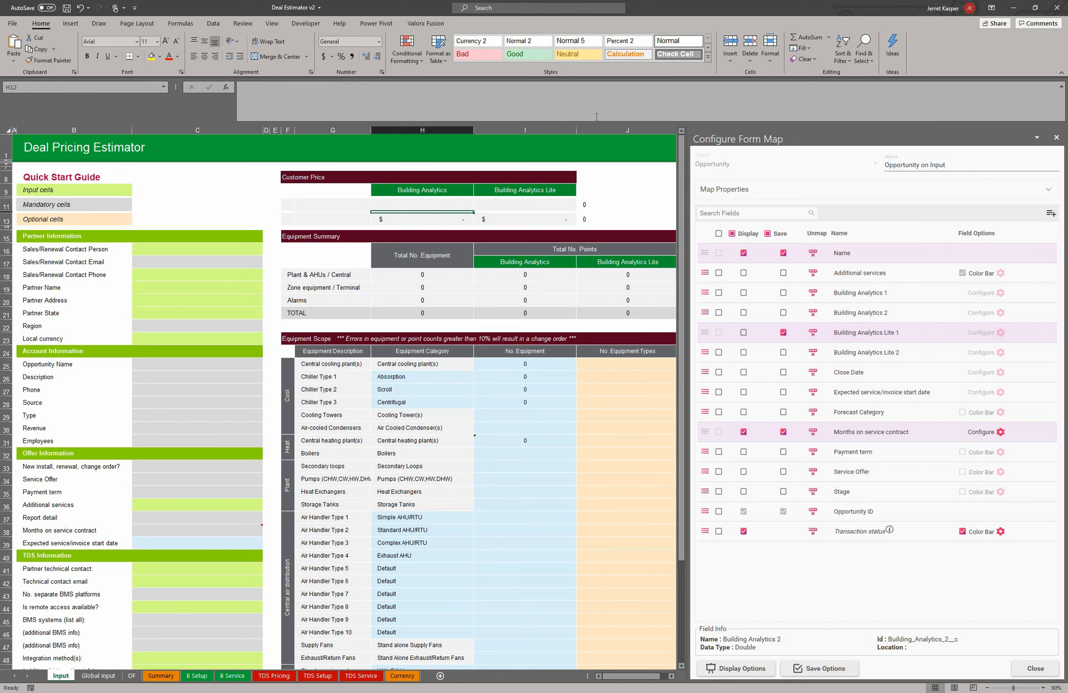
# Examine which input cells the formula in H11 references, leaving the formula unedited.
pyautogui.click(445, 205)
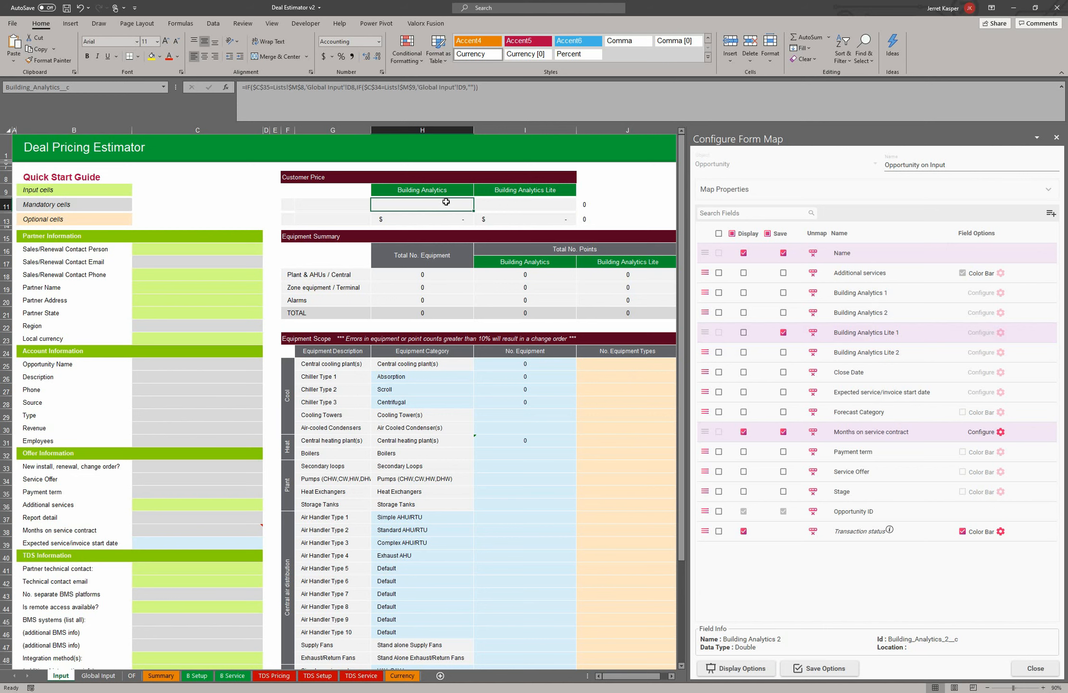
pyautogui.click(374, 89)
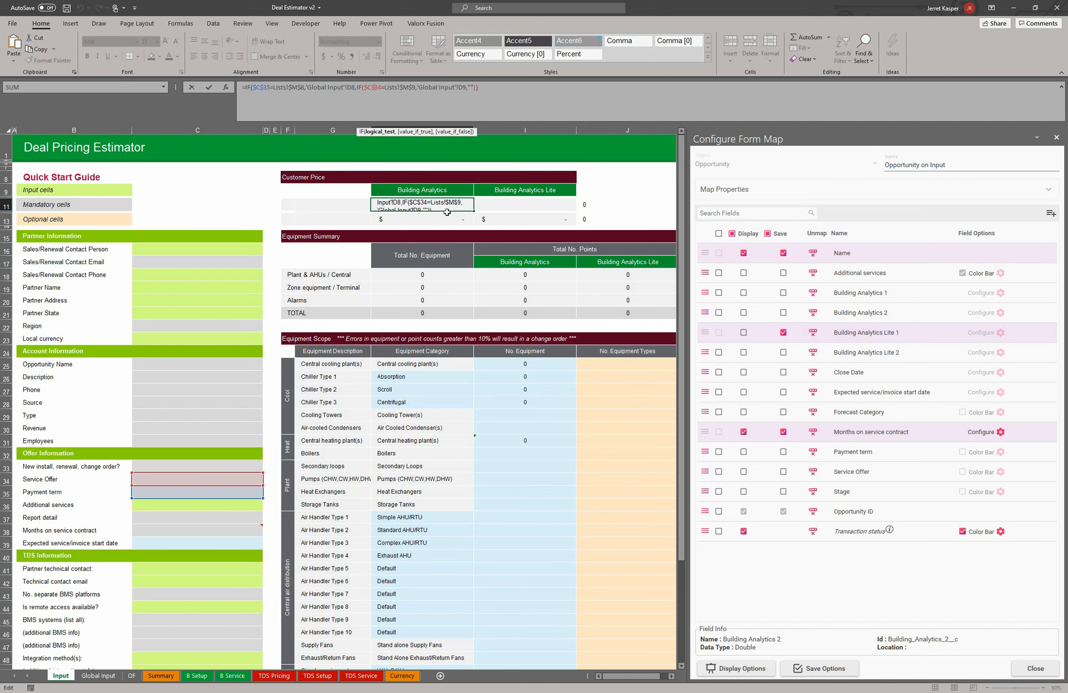
pyautogui.press('Escape')
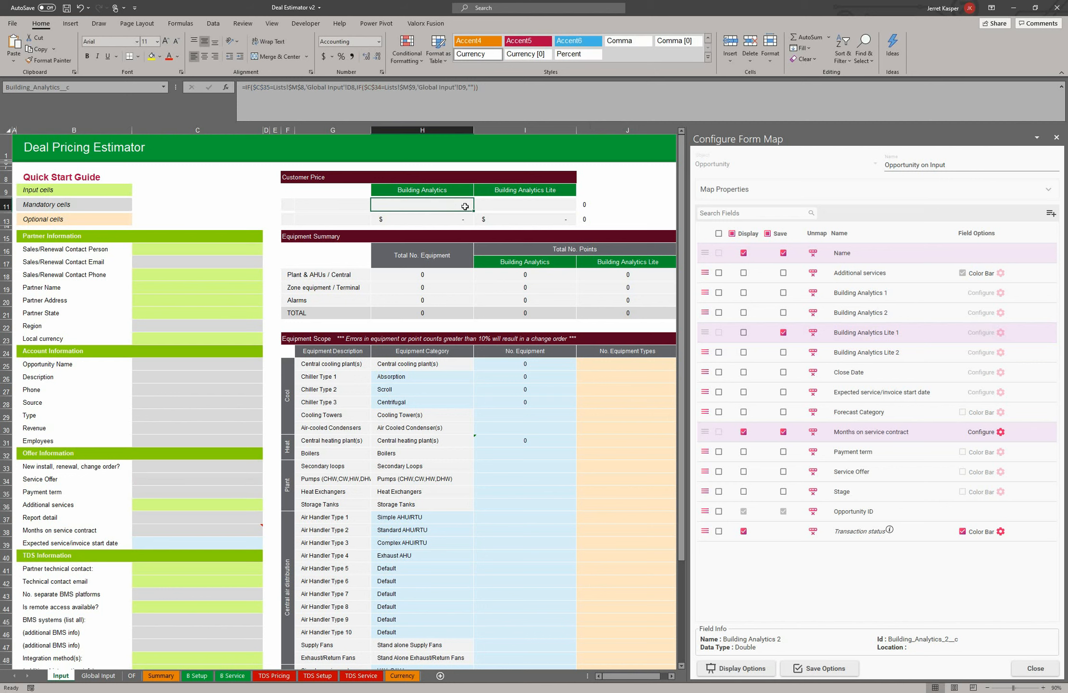